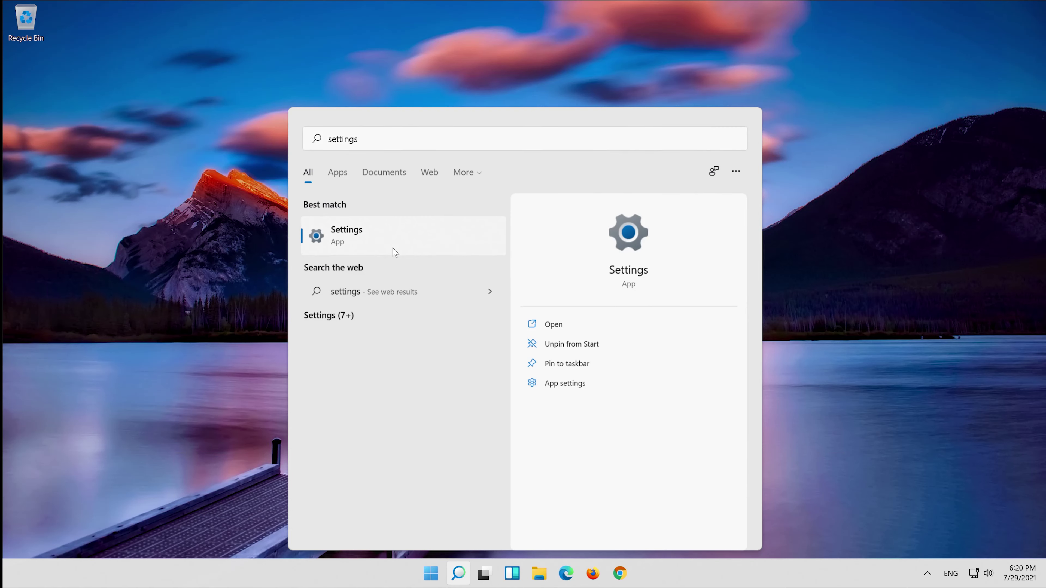
- Open the Windows Settings app and go to the Apps & features page
left_click(394, 253)
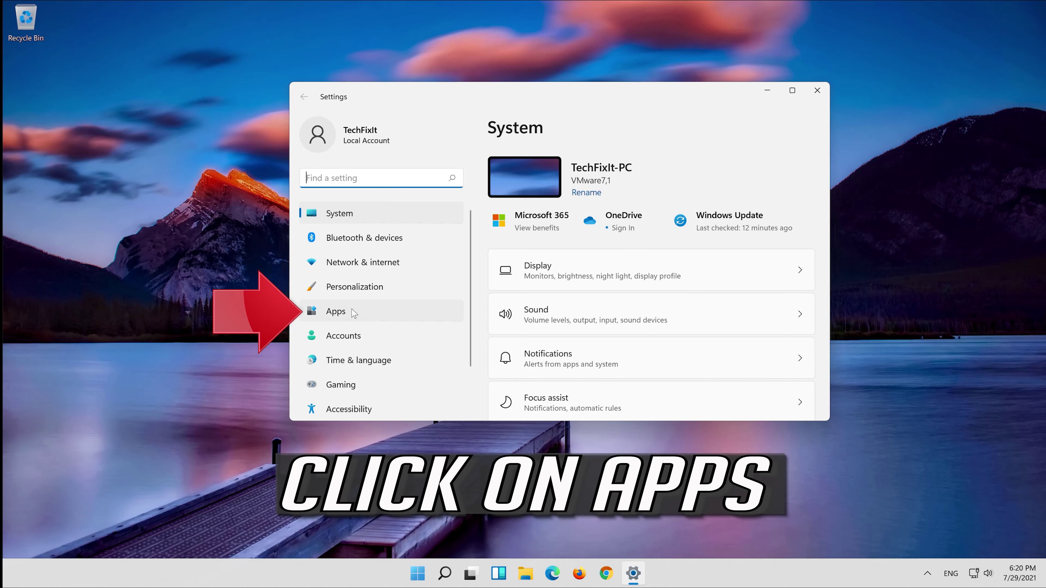
left_click(363, 318)
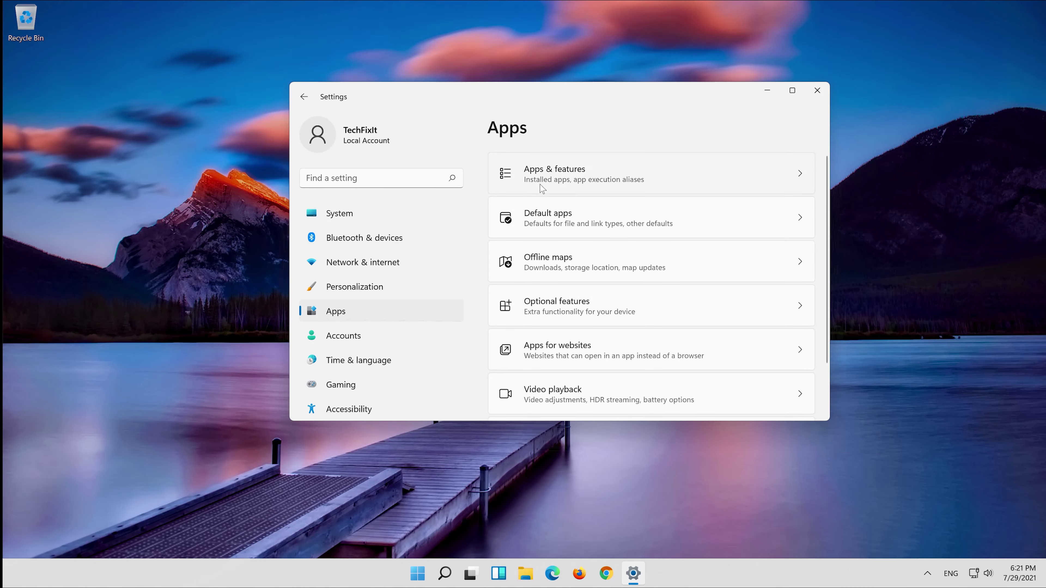
left_click(542, 189)
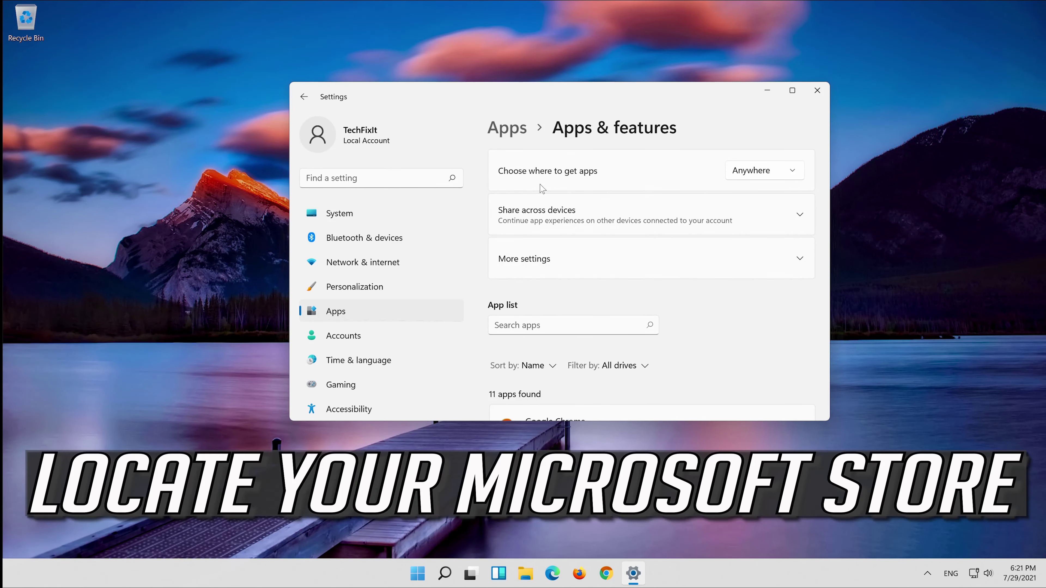
- Find Microsoft Store in the list of installed apps and open its advanced options
scroll(671, 285, "down", 8)
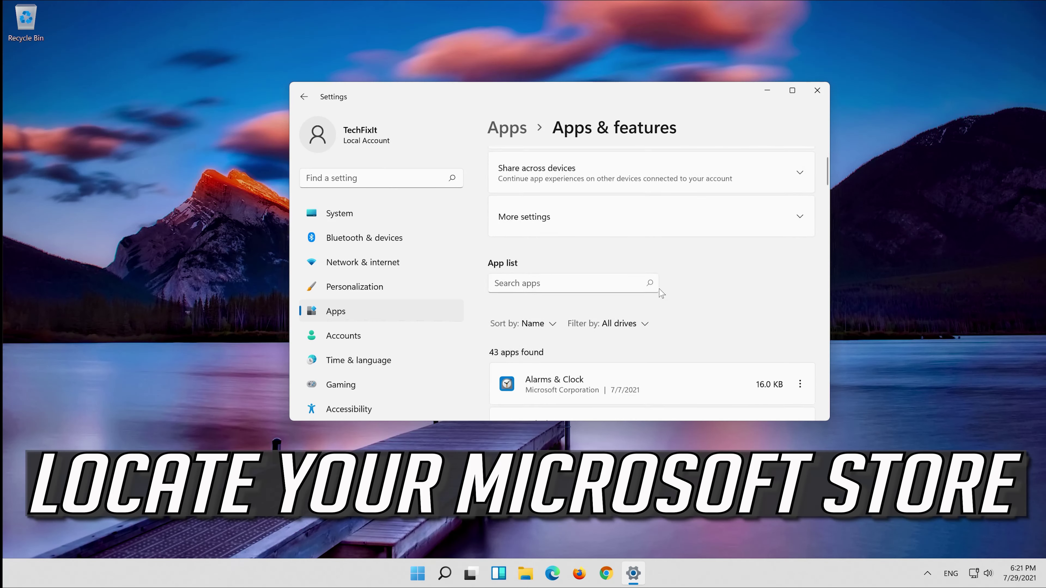
scroll(661, 293, "down", 12)
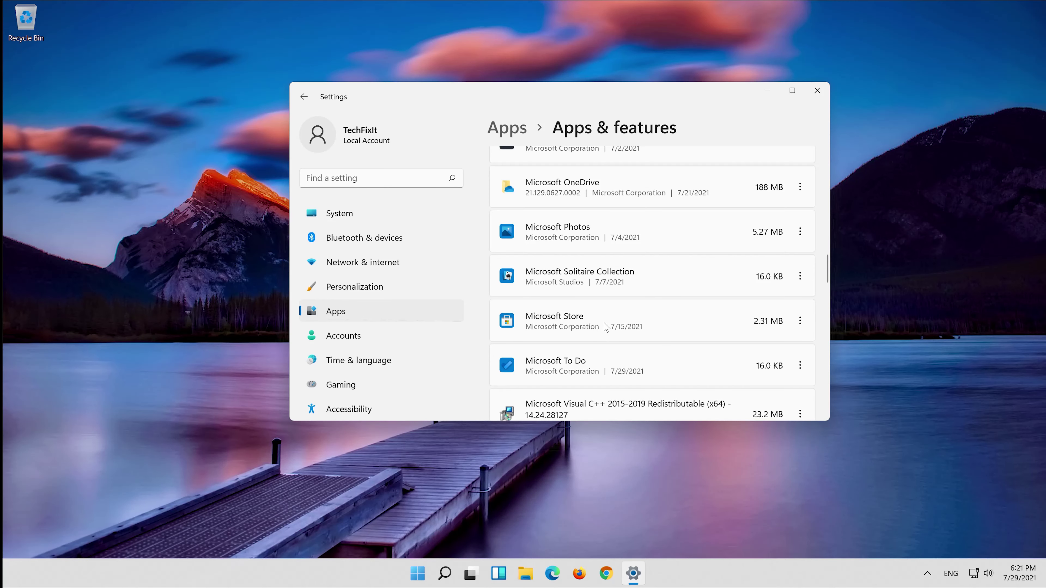
left_click(799, 326)
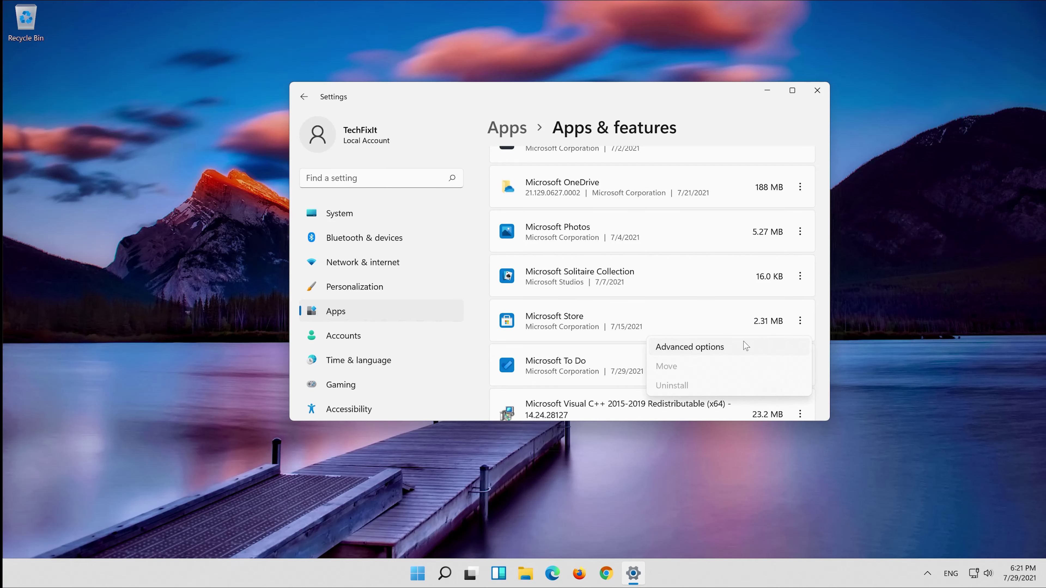
left_click(746, 347)
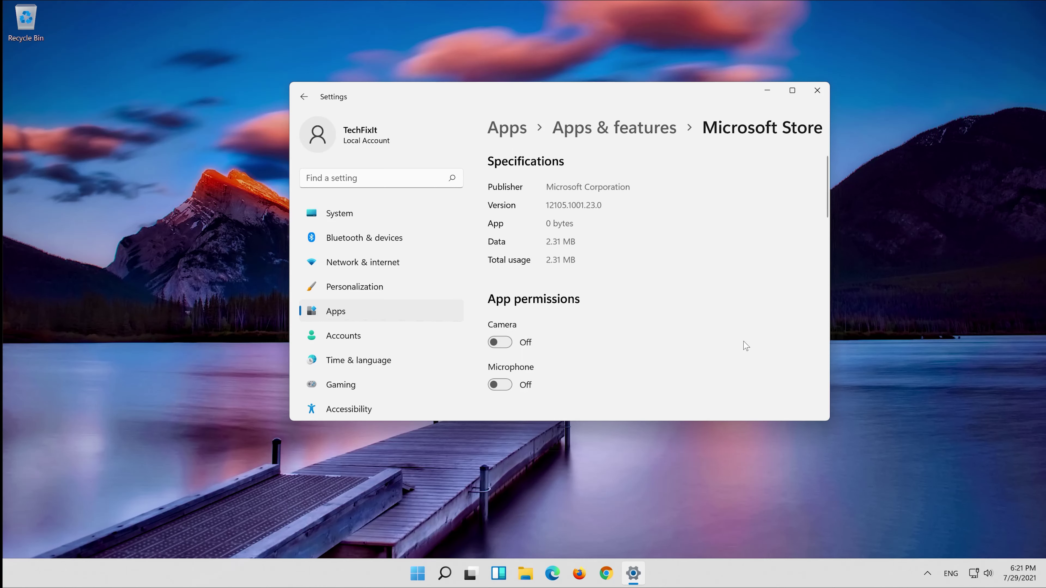
- Repair the Microsoft Store app using the repair option on its advanced options page
scroll(678, 276, "down", 8)
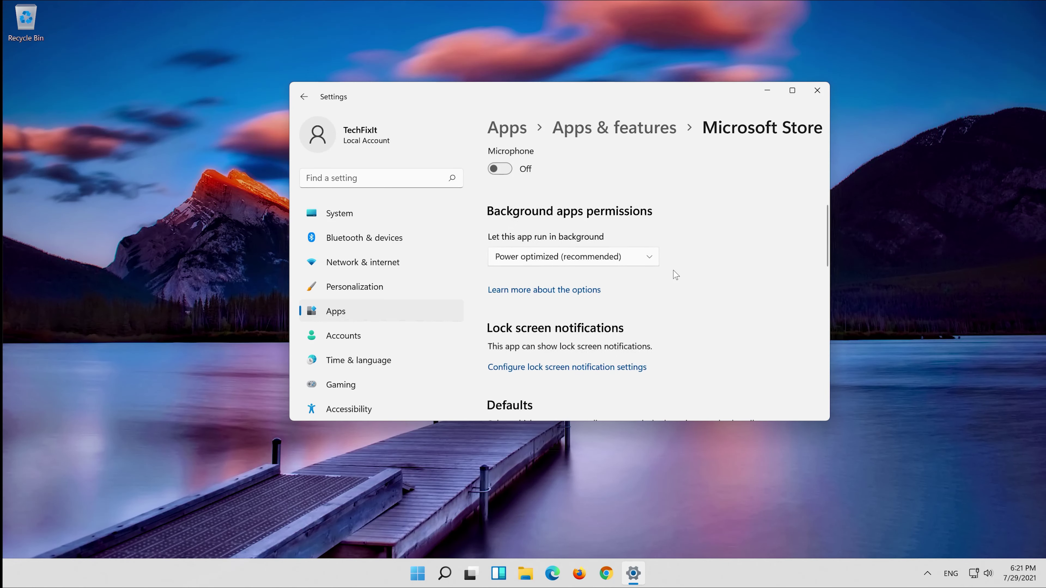
scroll(680, 276, "down", 5)
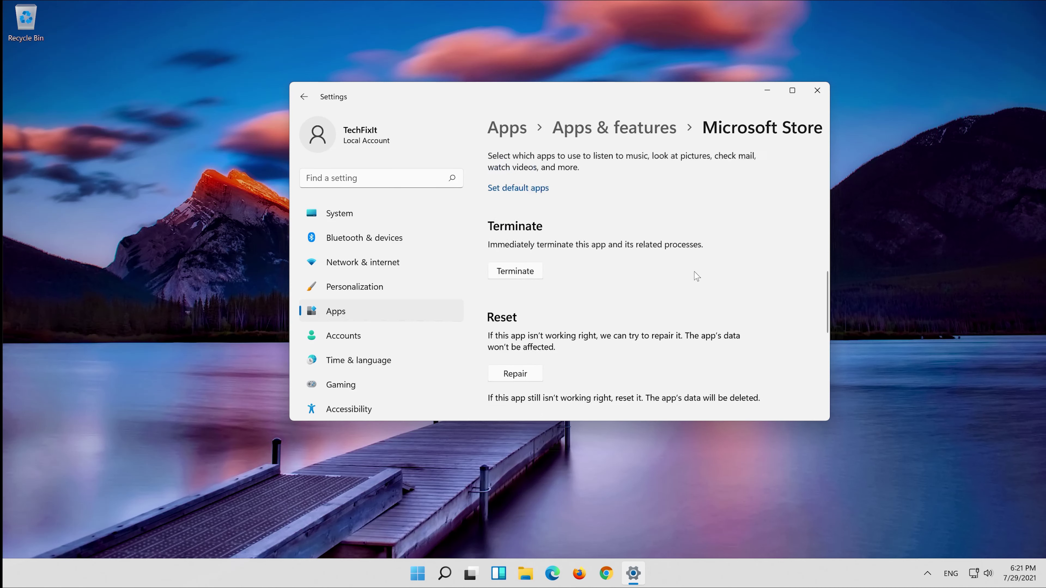
scroll(696, 275, "down", 1)
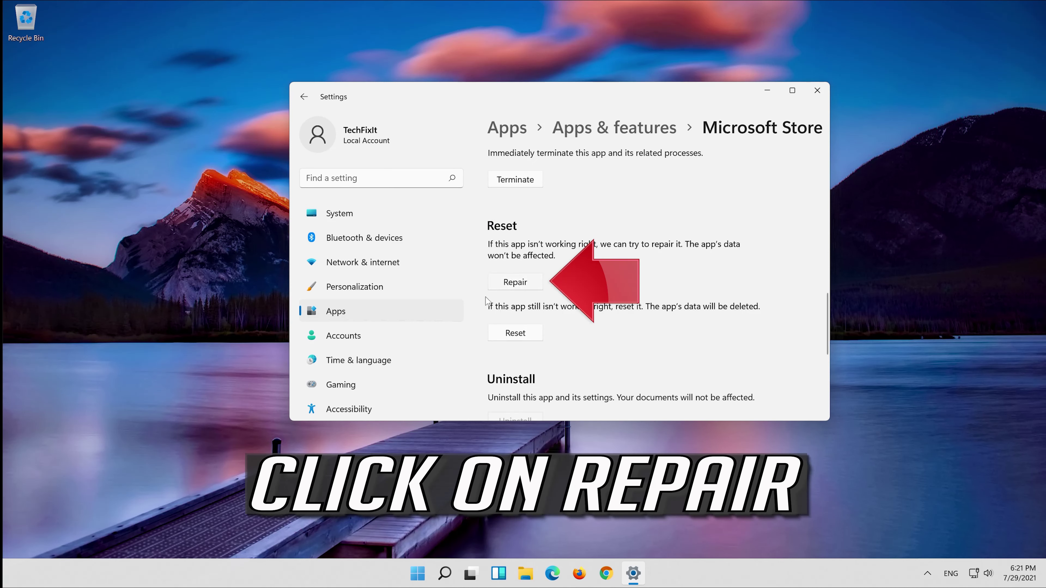
left_click(511, 282)
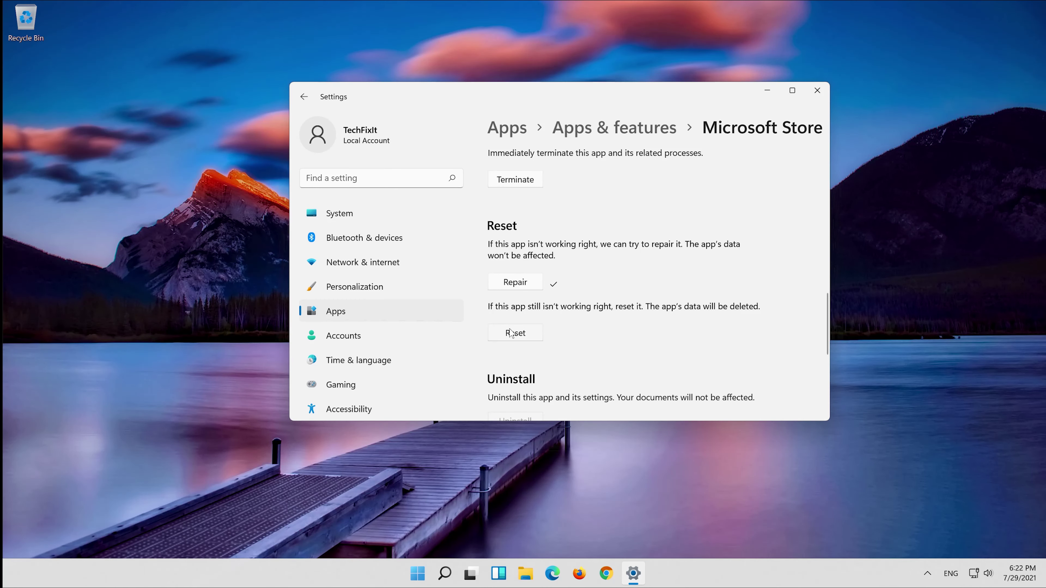
- Reset the Microsoft Store app, confirming the deletion of its data, and close Settings
left_click(511, 332)
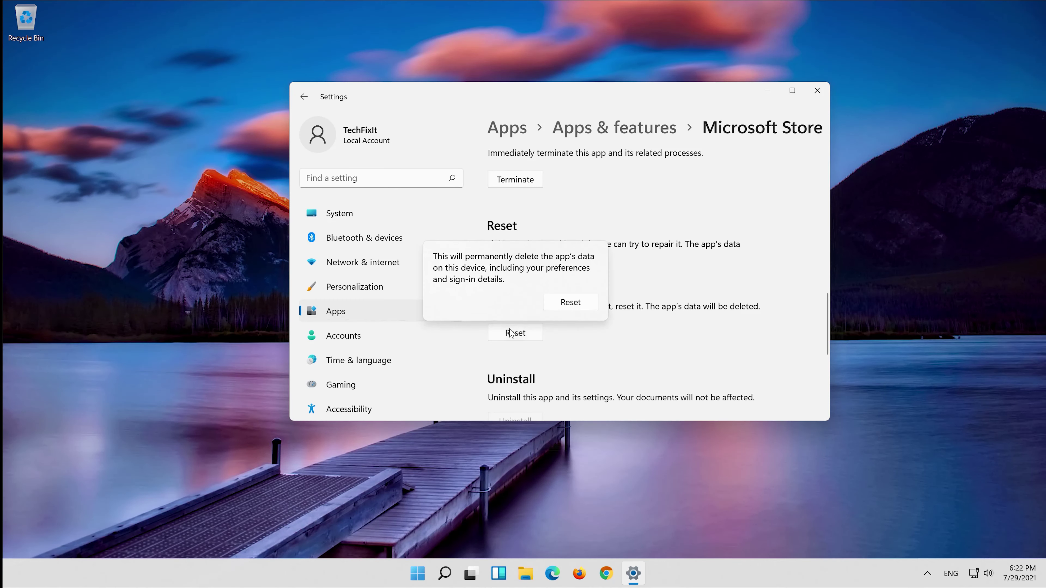
left_click(570, 308)
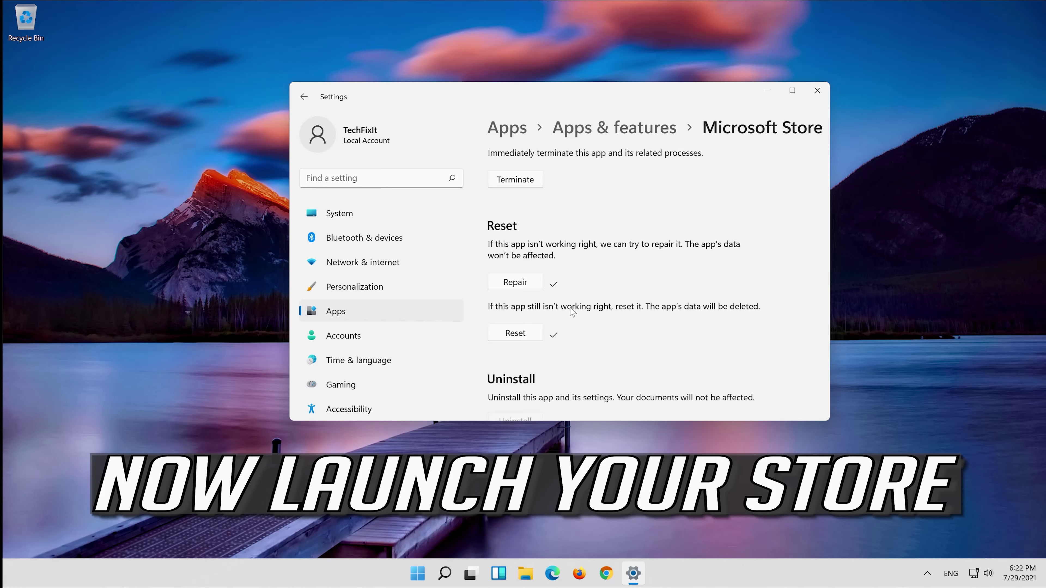
scroll(572, 312, "up", 4)
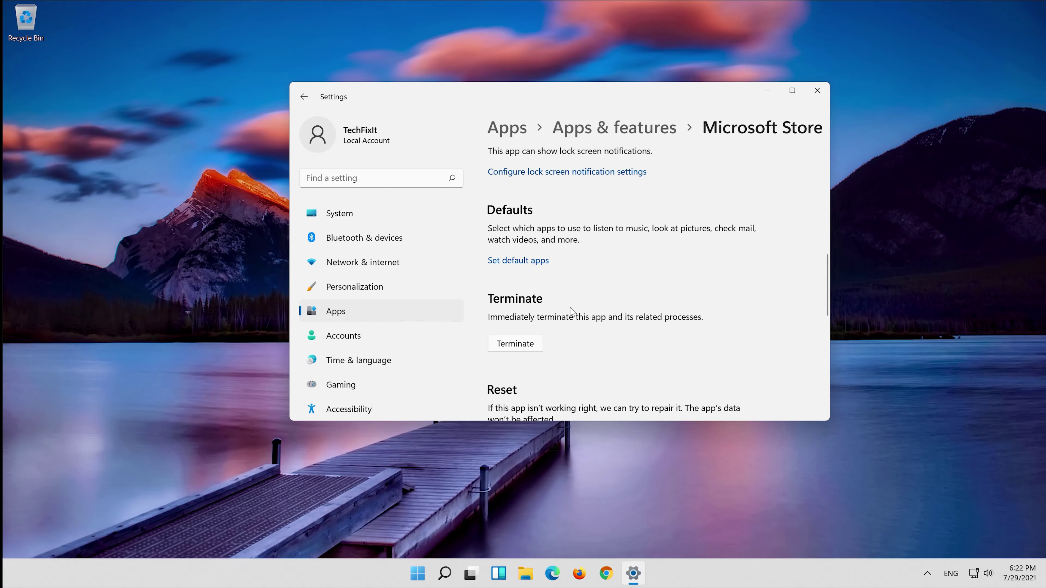
left_click(818, 94)
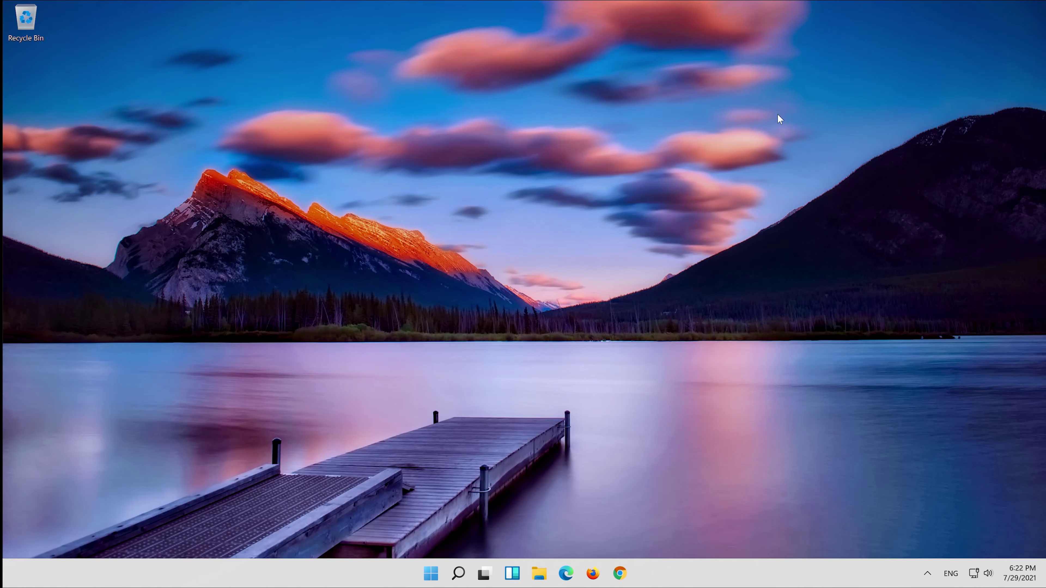
- Launch the pinned Microsoft Store app and move its window across the desktop
left_click(437, 577)
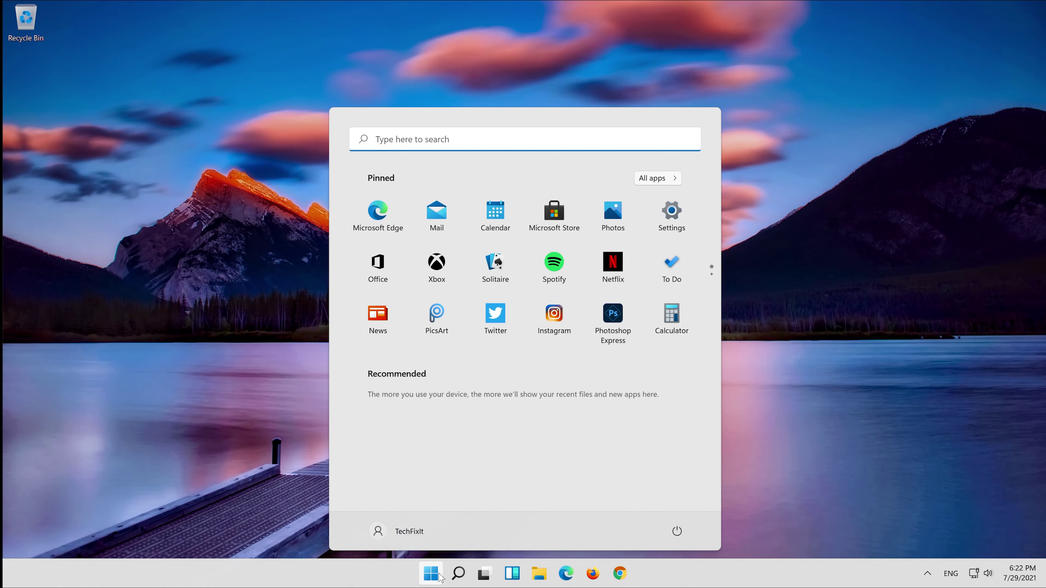
left_click(555, 212)
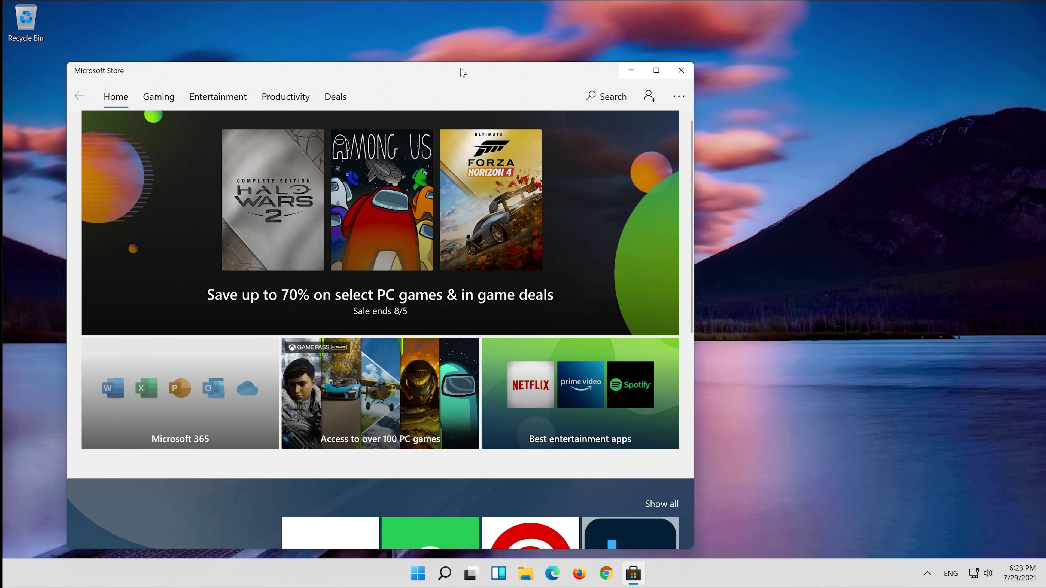
left_click_drag(460, 69, 700, 44)
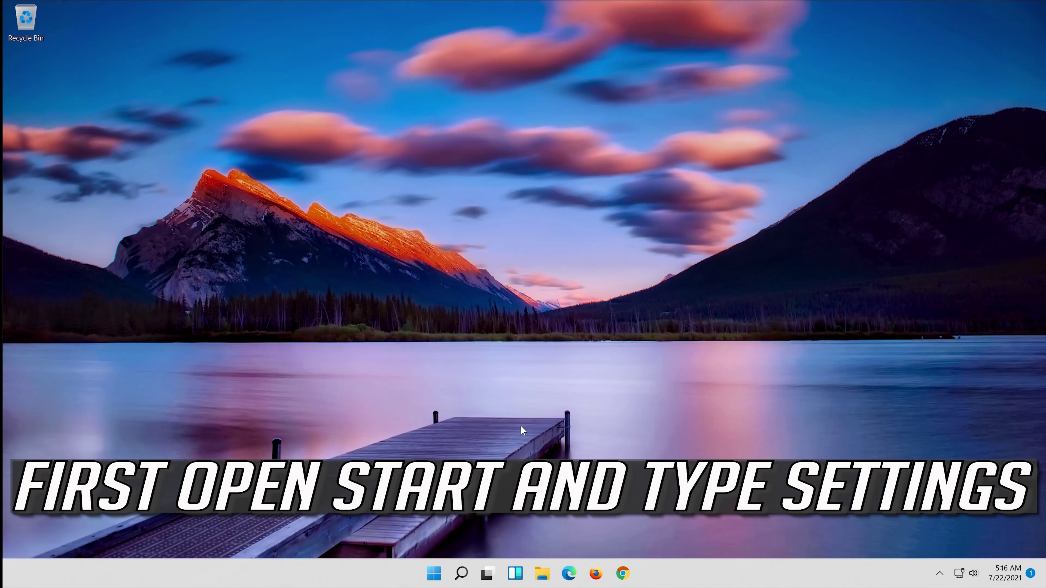
- Search Windows for "settings", open the Settings app and show its System page
left_click(443, 574)
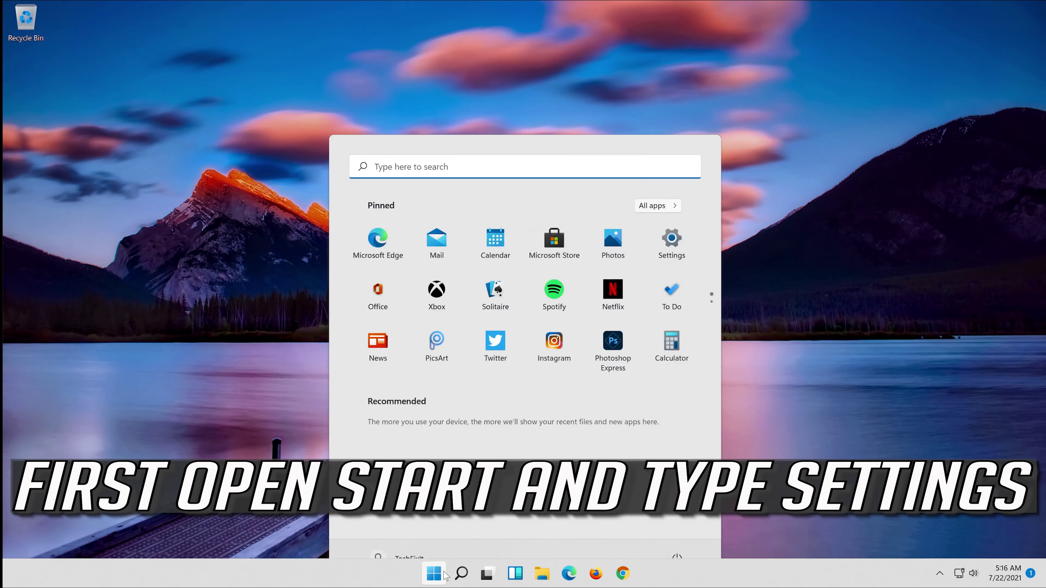
type("settings")
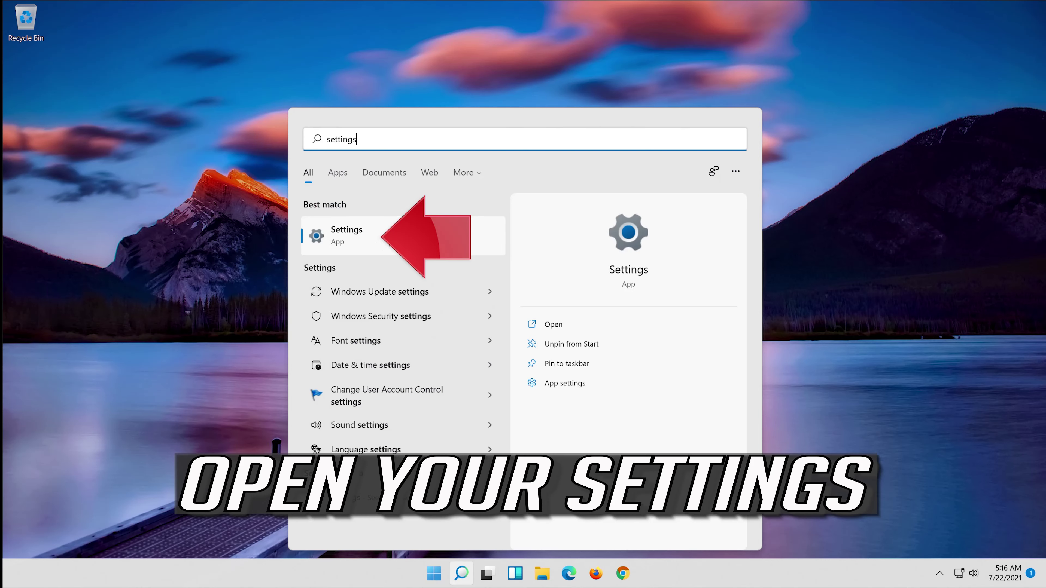
left_click(390, 241)
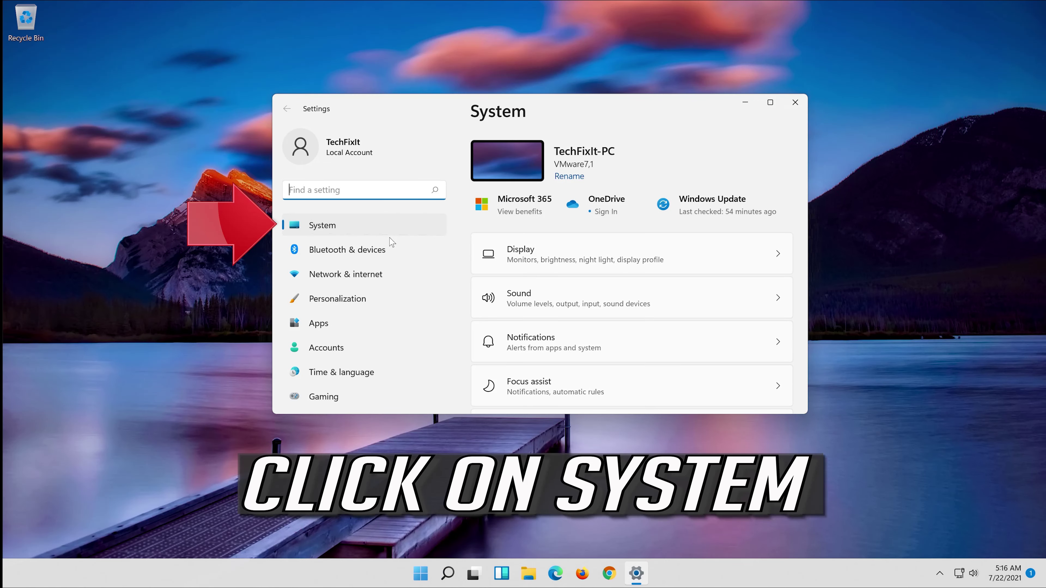
left_click(344, 226)
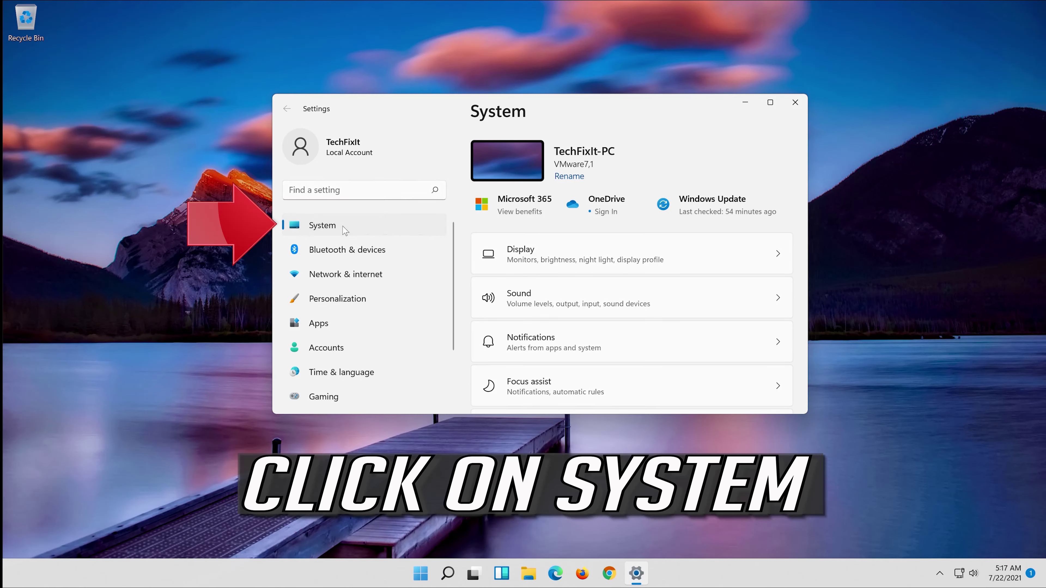
- Open the Other troubleshooters list within the system's Troubleshoot settings
scroll(598, 336, "down", 3)
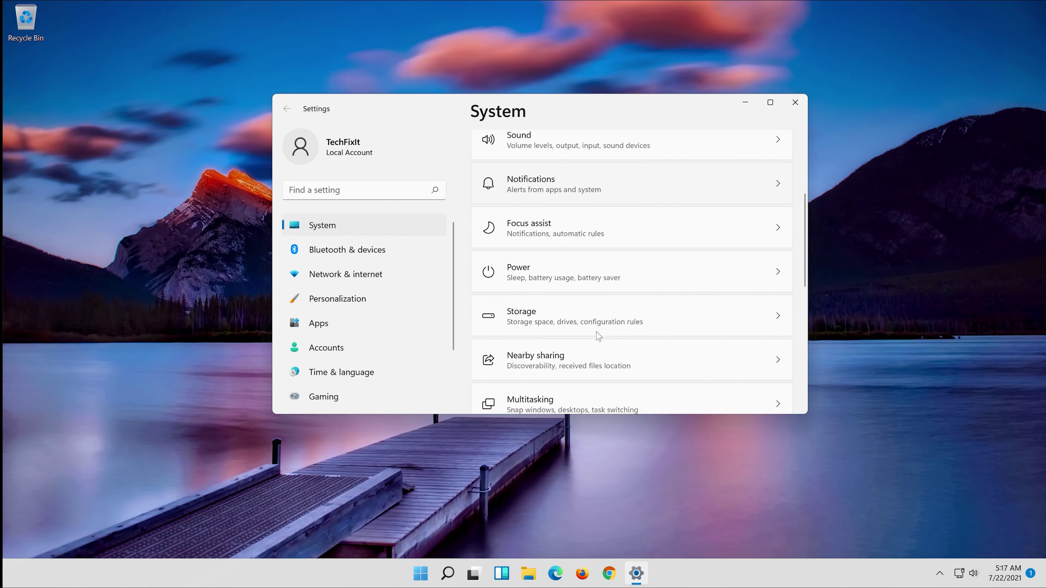
scroll(599, 336, "down", 2)
scroll(599, 336, "down", 3)
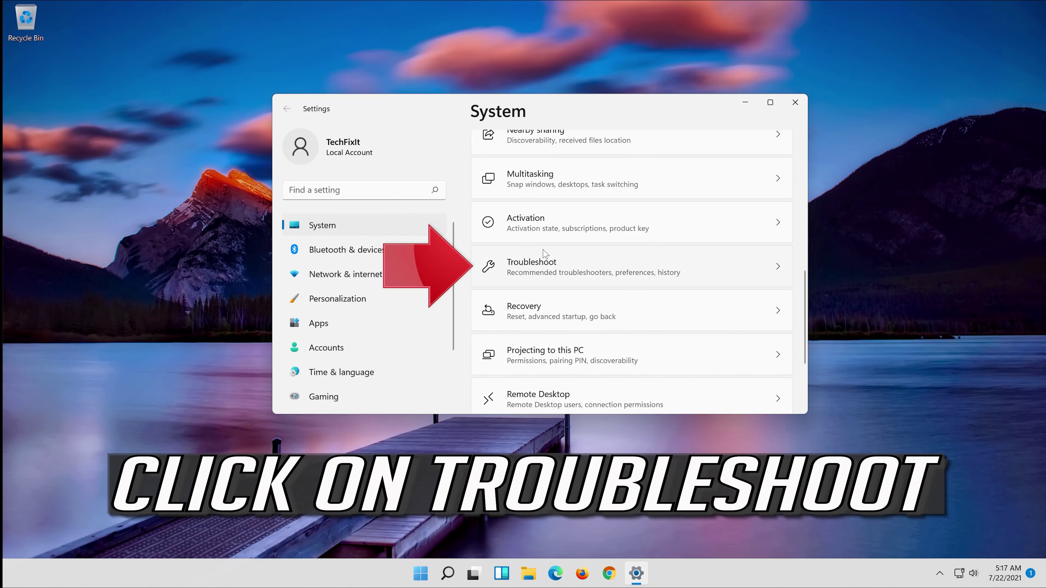
left_click(568, 272)
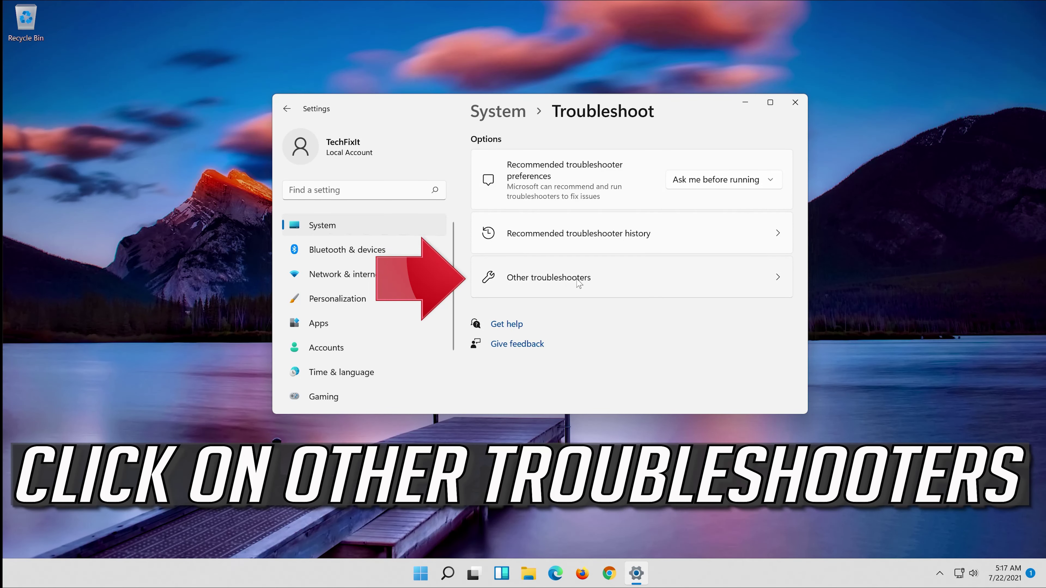
left_click(595, 281)
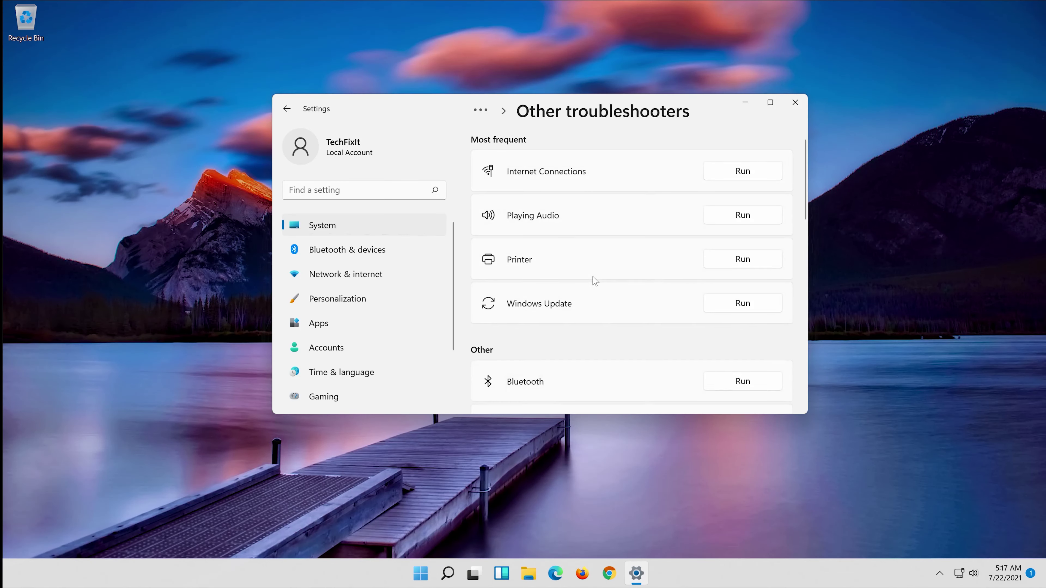
- Run the Windows Store Apps troubleshooter from the list of other troubleshooters
scroll(595, 280, "down", 5)
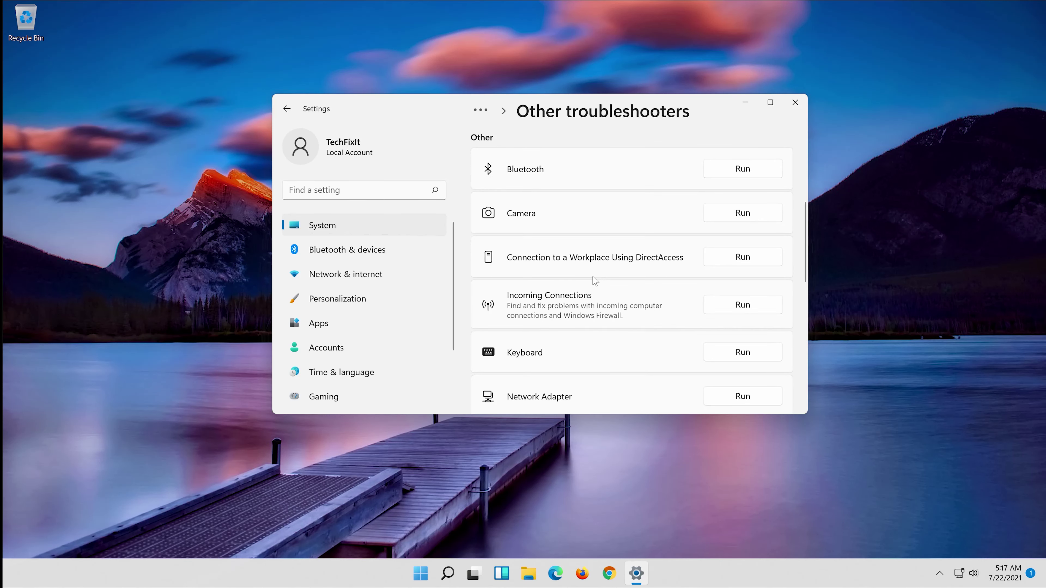
scroll(596, 281, "down", 3)
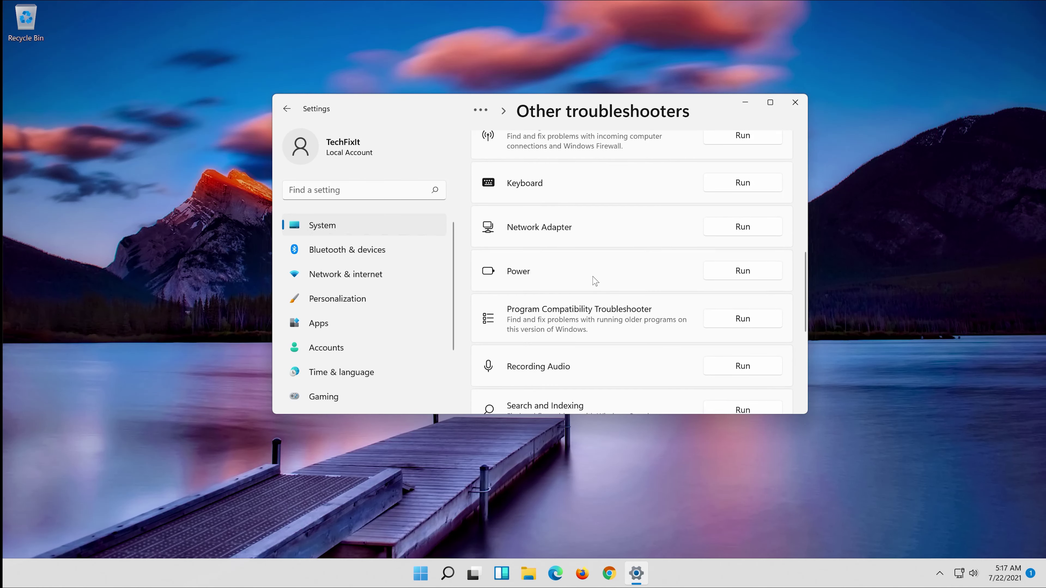
scroll(595, 281, "down", 2)
scroll(595, 281, "down", 3)
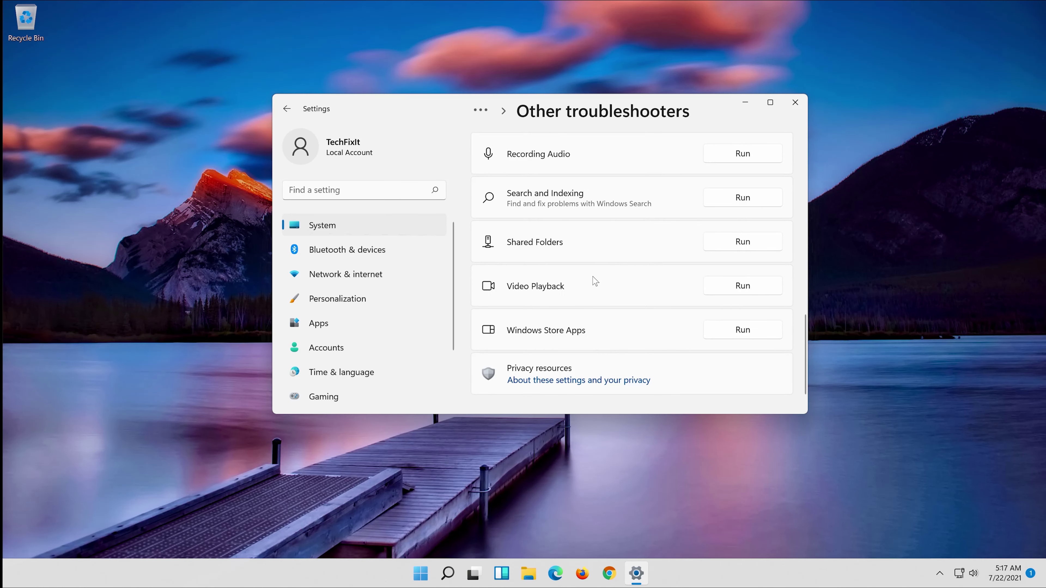
scroll(595, 282, "down", 1)
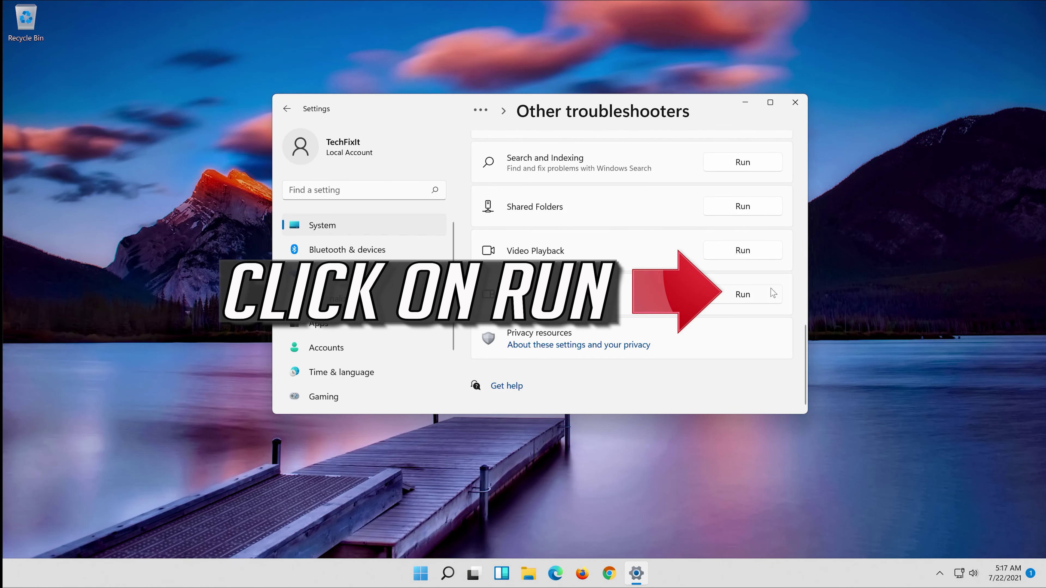
left_click(748, 296)
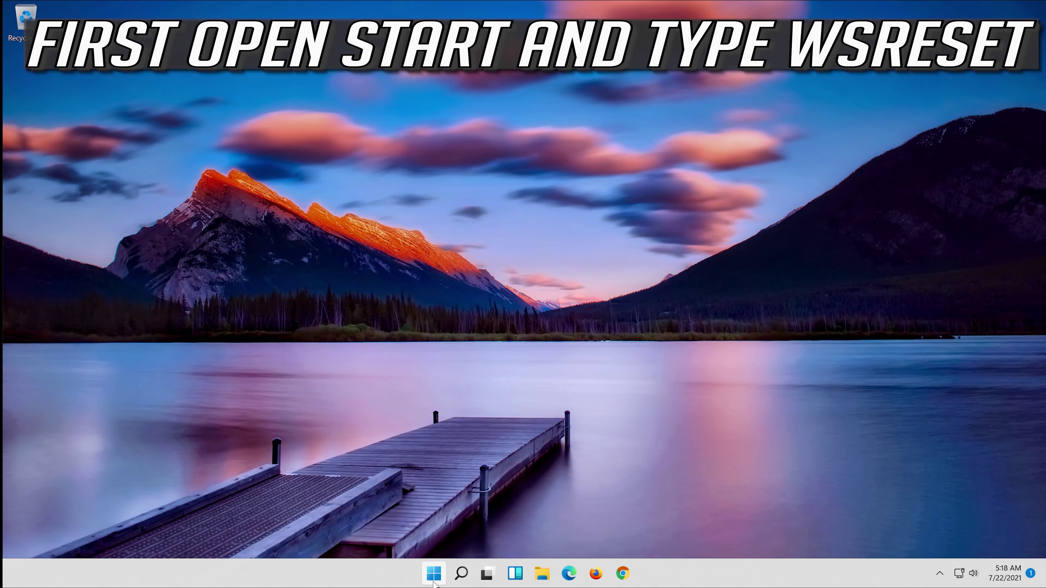
- Search Windows for "wsreset", run the command, and toggle the size of the Microsoft Store window that opens
left_click(433, 582)
type("ws")
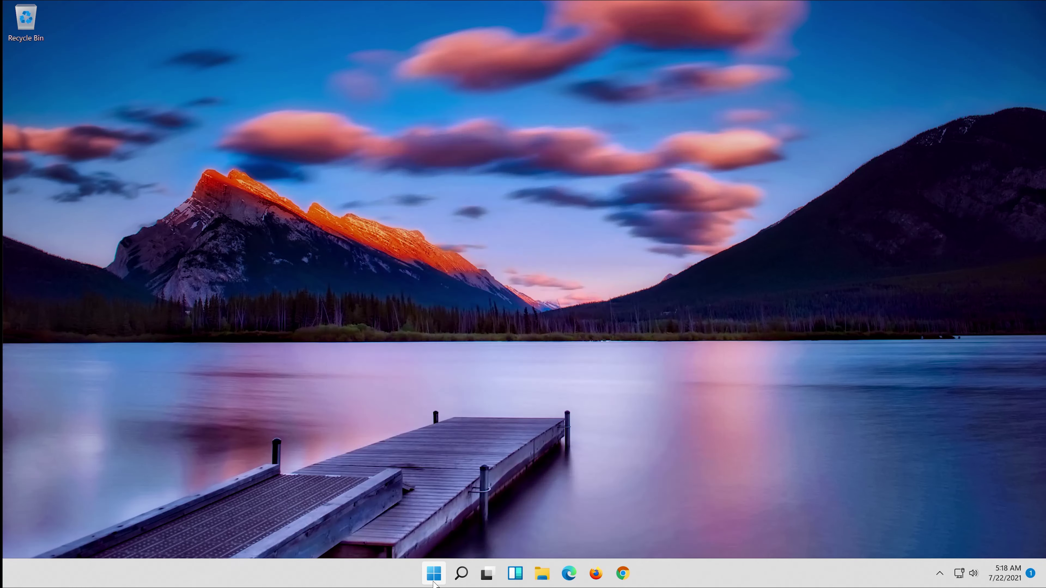
type("reset")
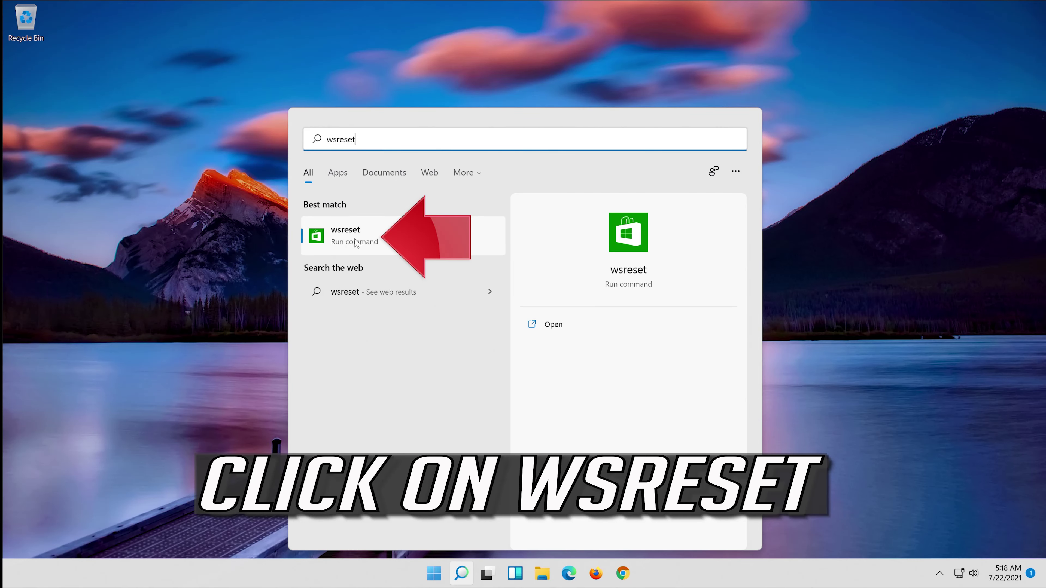
left_click(365, 239)
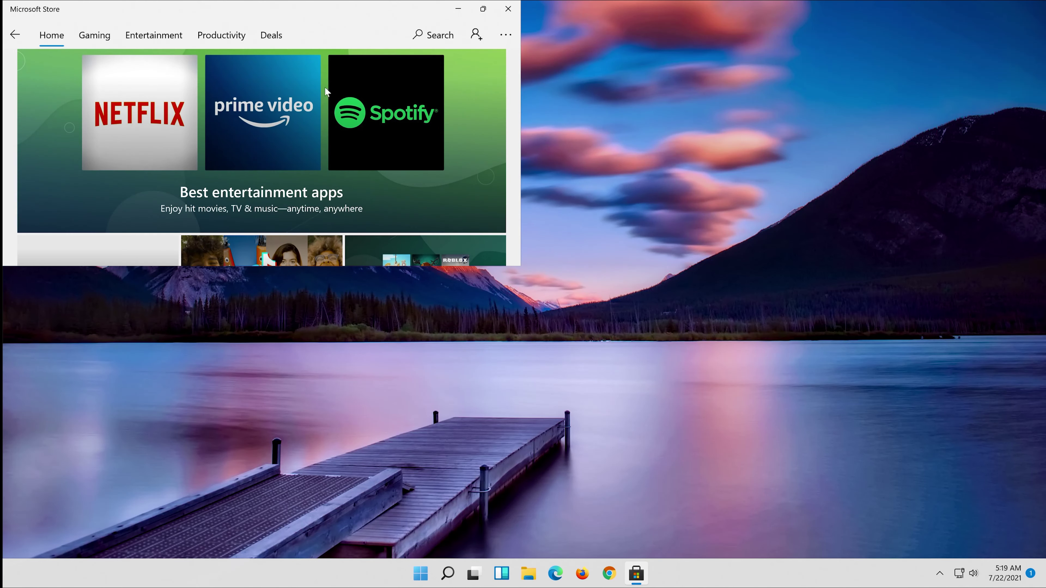
double_click(323, 10)
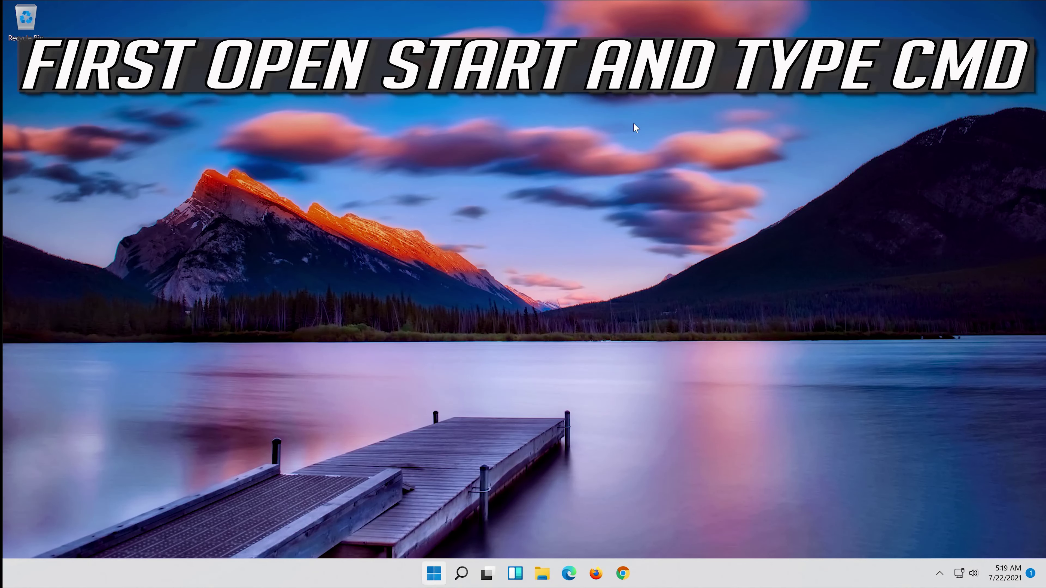
- Search Windows for "cmd", run Command Prompt as administrator, and allow it to make changes to the device
key("super")
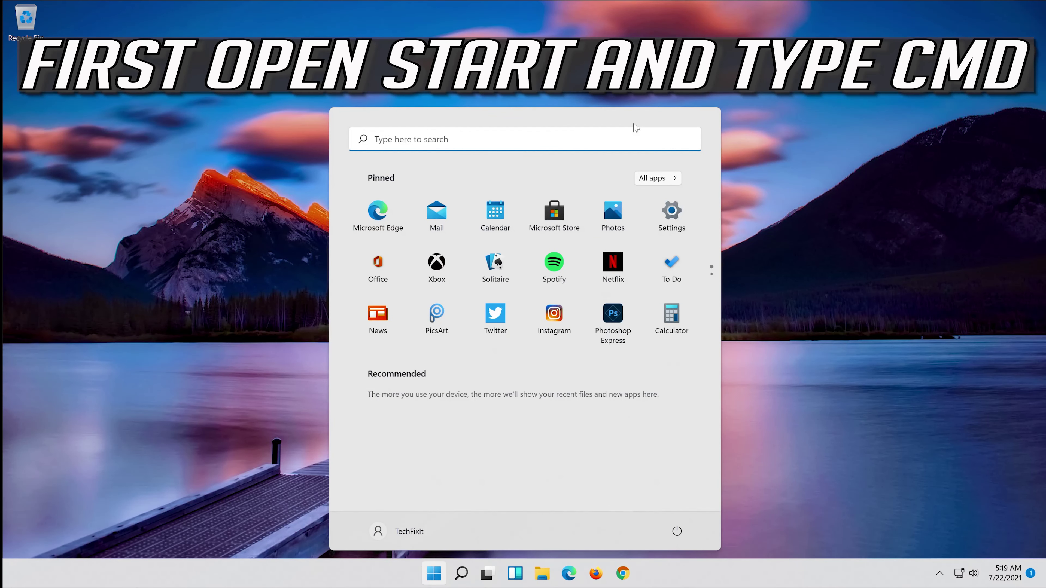
type("cmd")
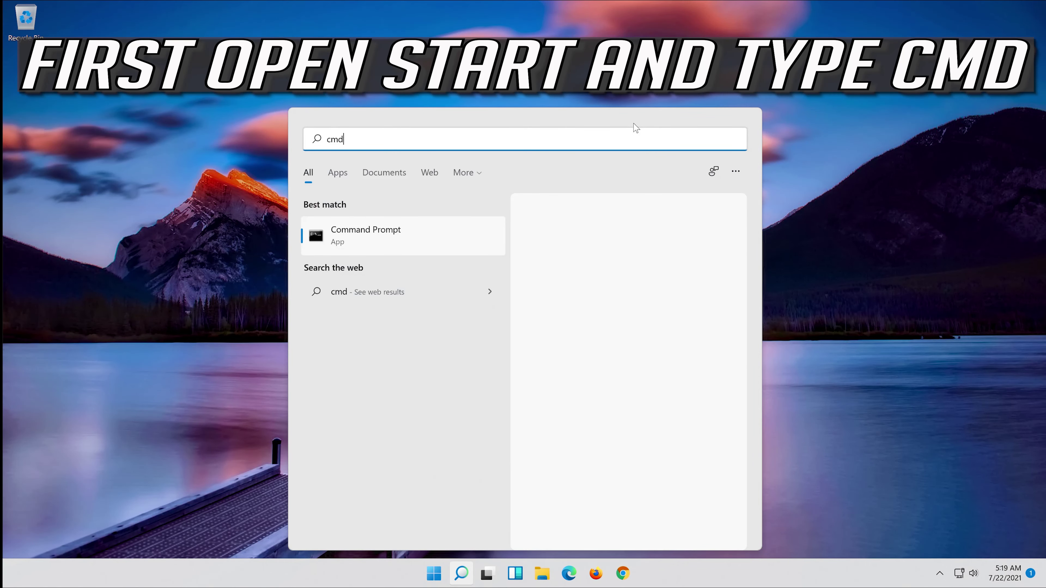
right_click(352, 233)
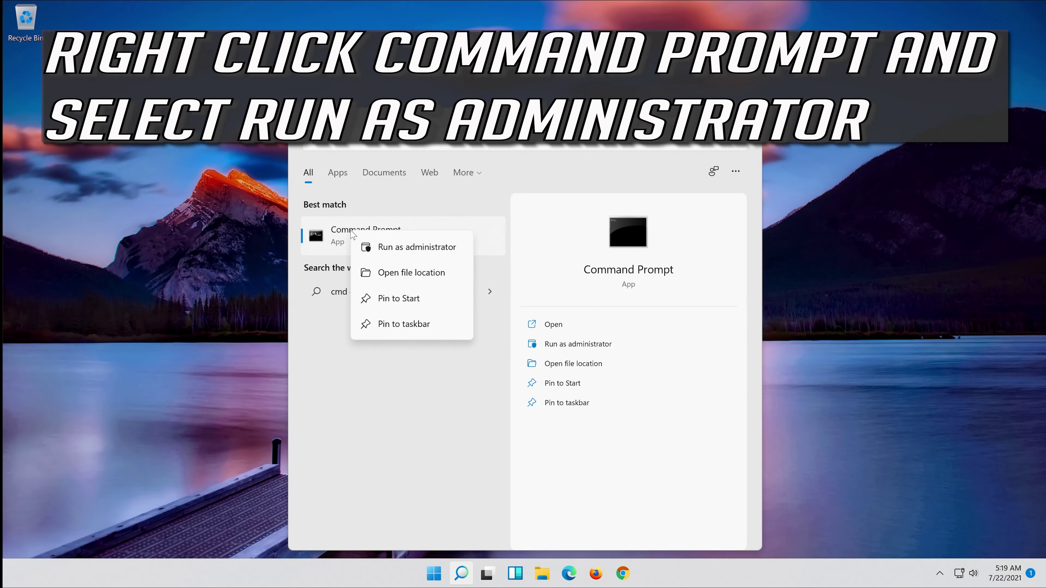
left_click(427, 249)
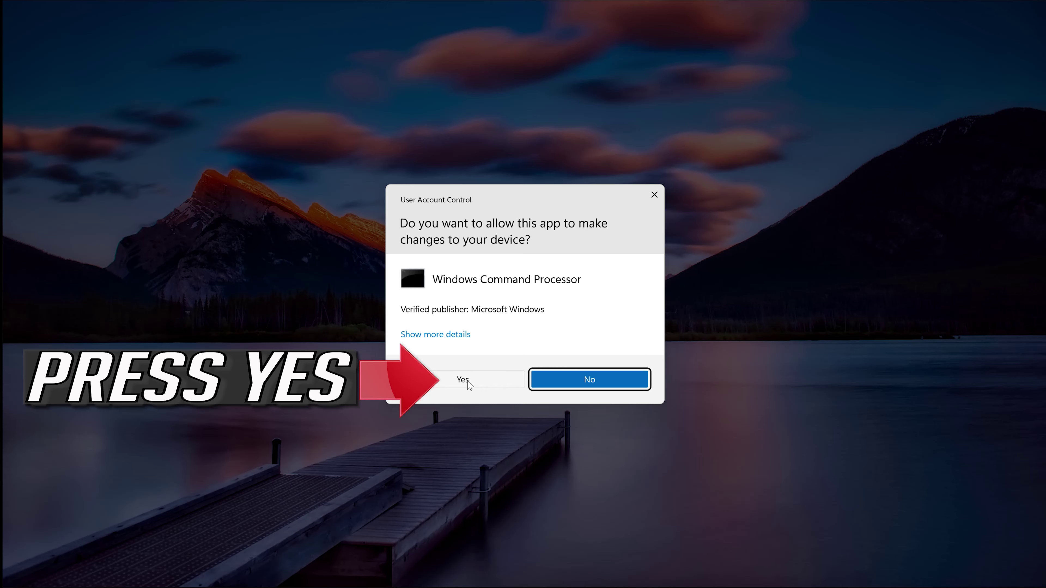
left_click(454, 383)
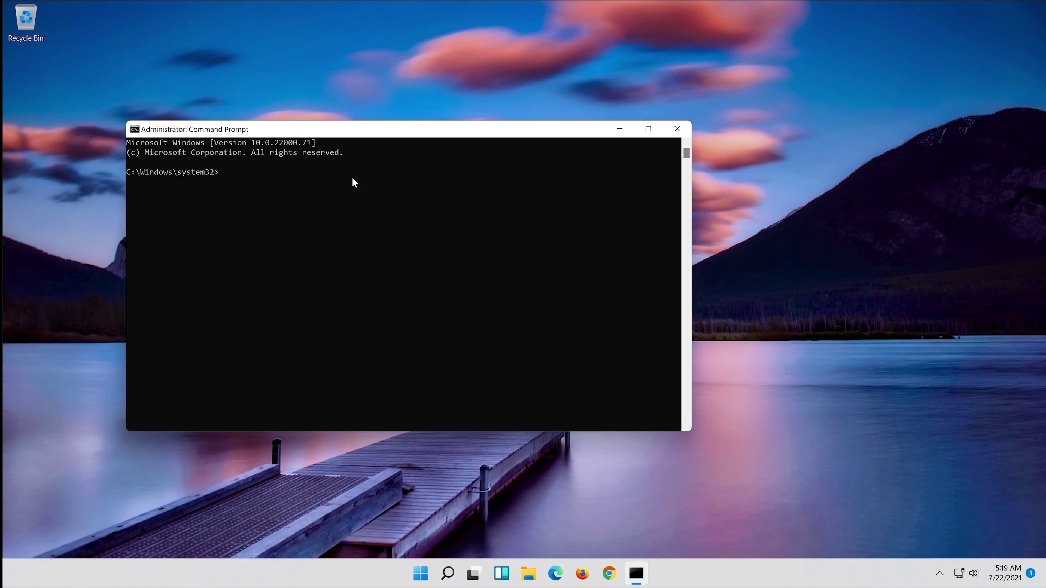
- Run sfc /scannow in the administrator Command Prompt, then close the session with the exit command
left_click_drag(361, 132, 523, 134)
type("sfc")
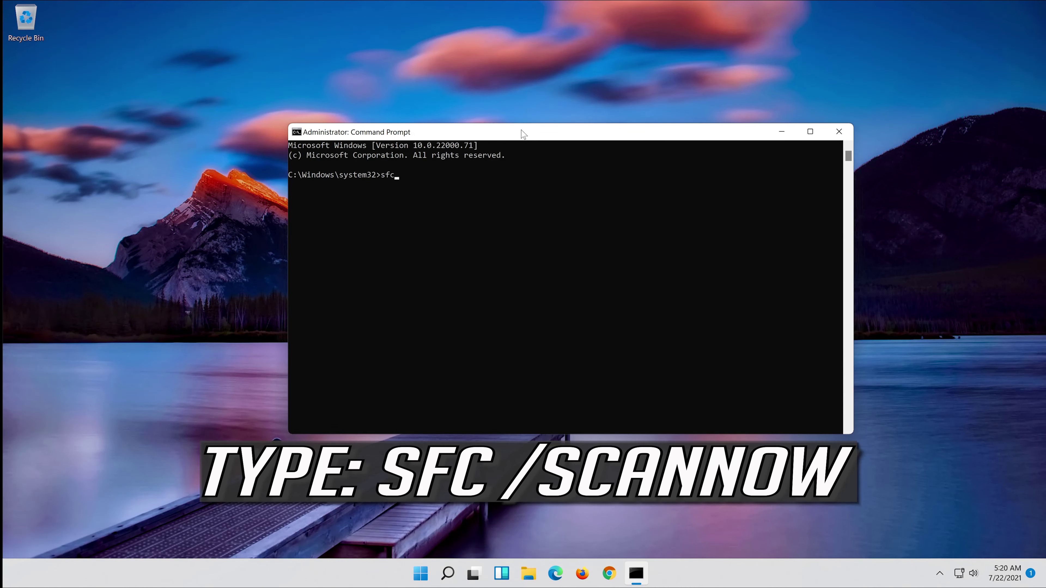
type(" /scannow")
key("Return")
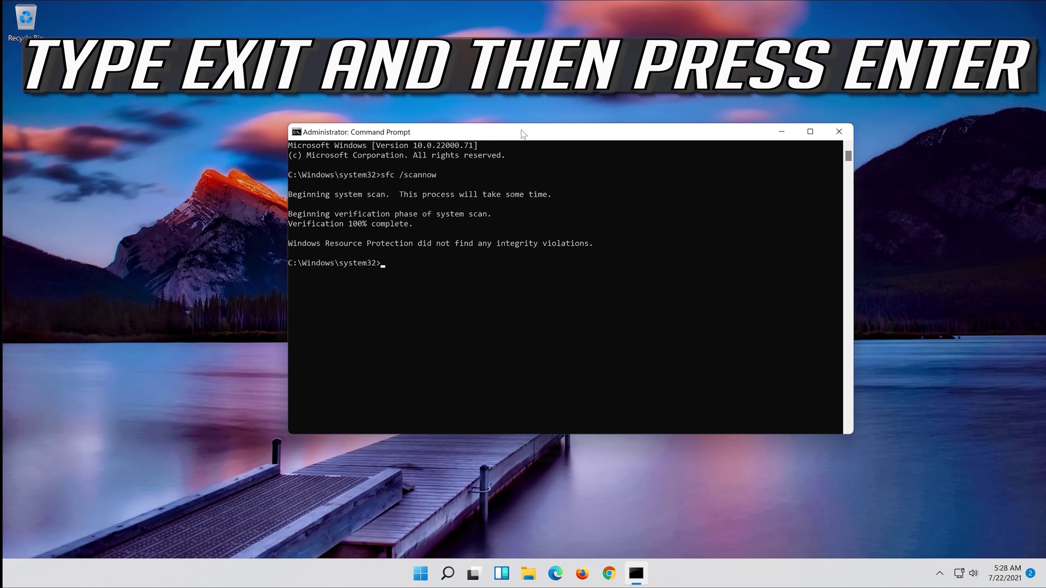
type("exit")
key("Return")
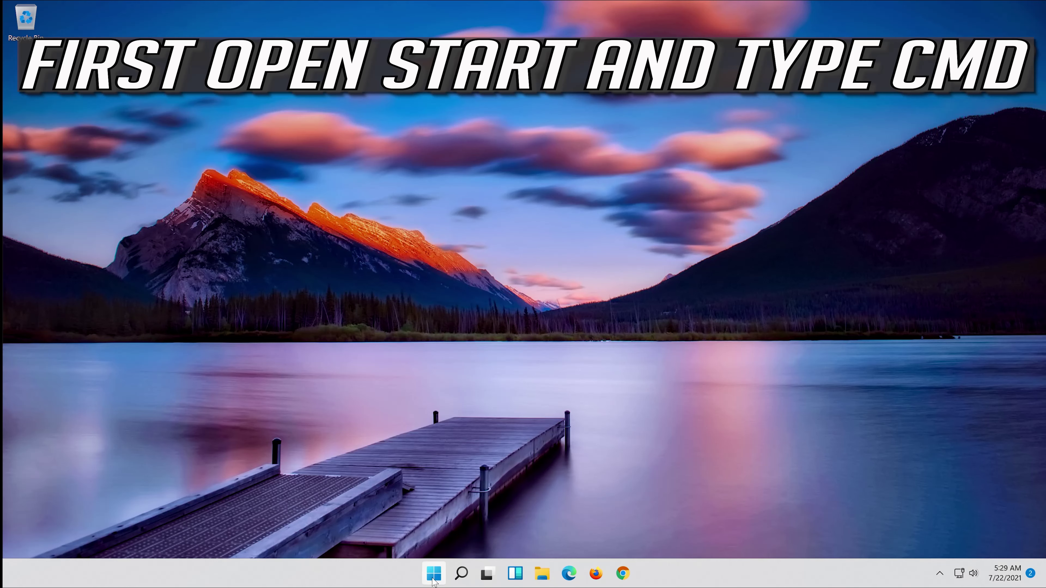
- Search for "cmd" again and open a new Command Prompt with administrator rights, approving the User Account Control request
left_click(432, 579)
type("cm")
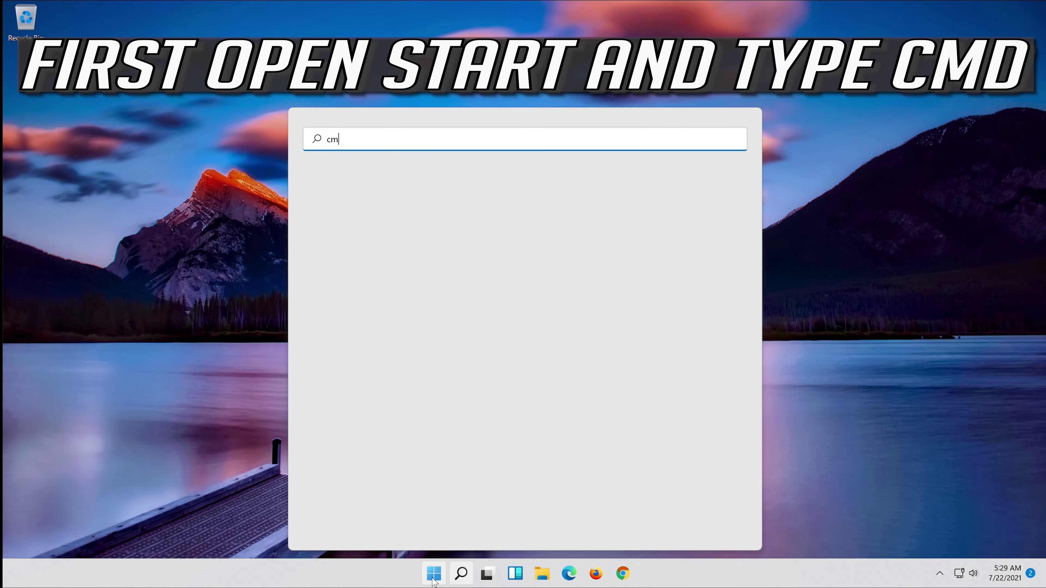
type("d")
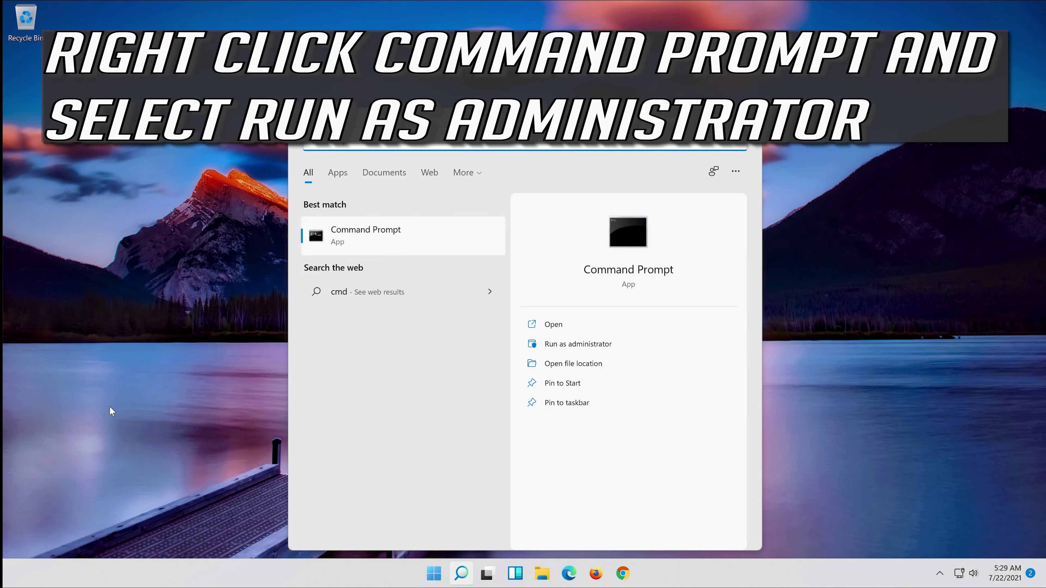
right_click(387, 226)
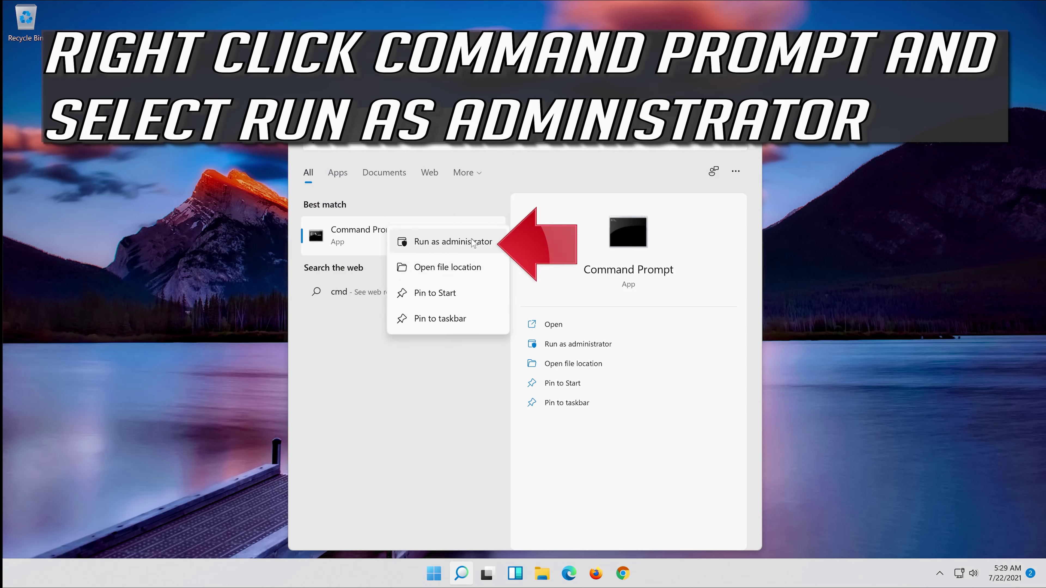
left_click(450, 250)
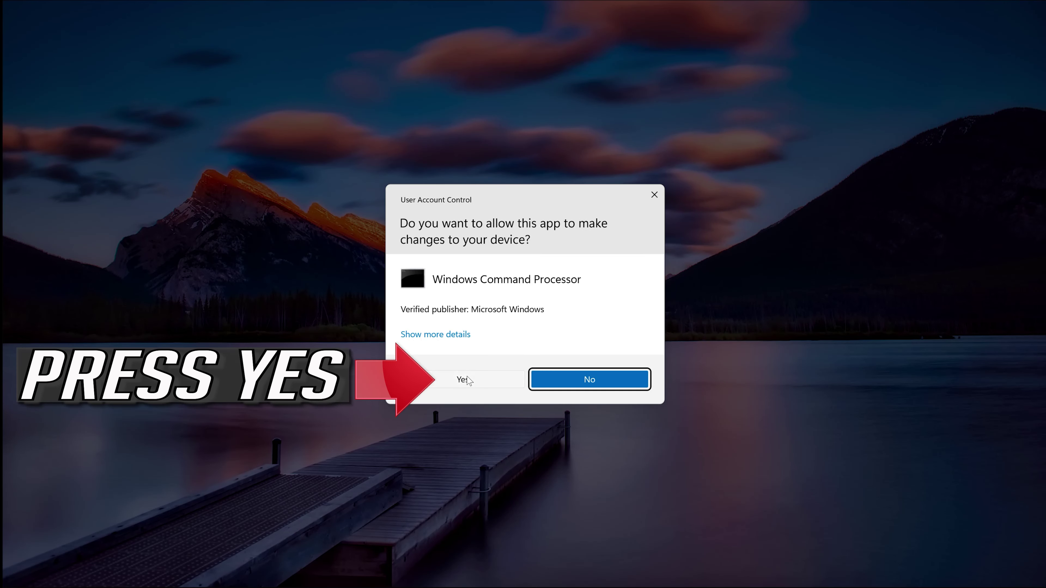
left_click(483, 380)
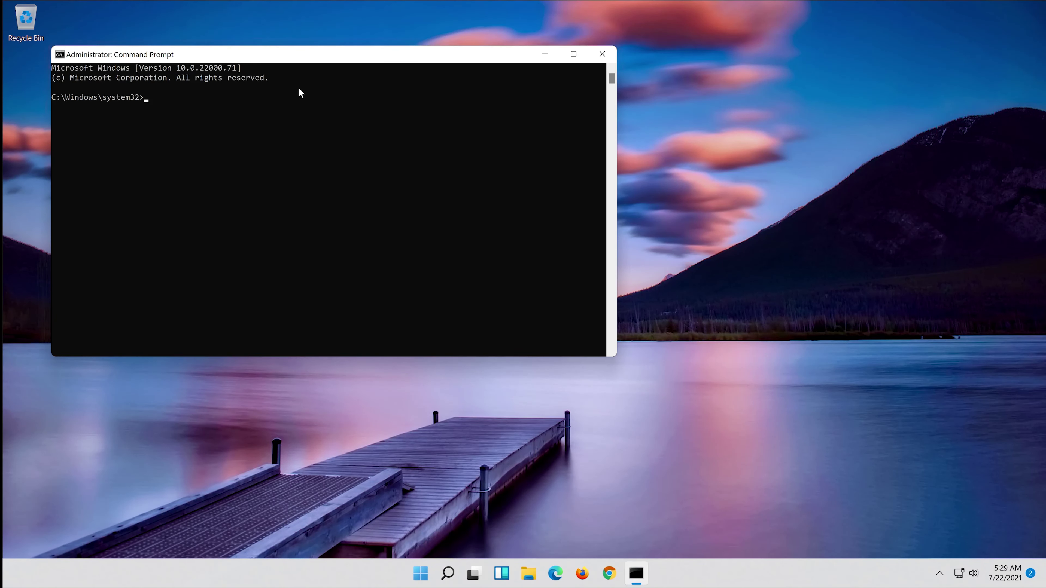
- Move the Command Prompt window toward the middle of the desktop and start entering the command "Dism /Online /Cleanup"
left_click_drag(313, 58, 526, 118)
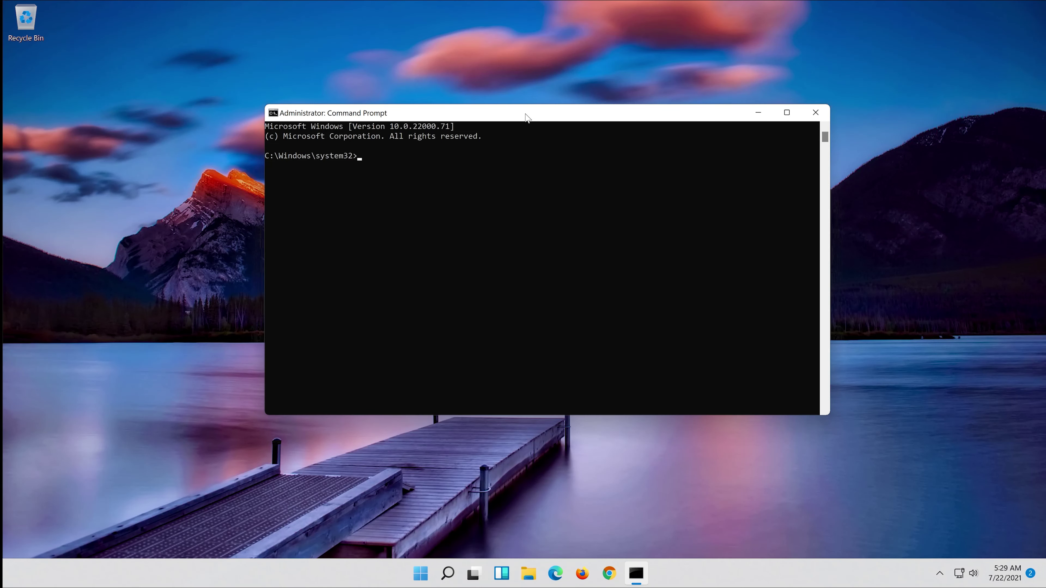
type("Dism /")
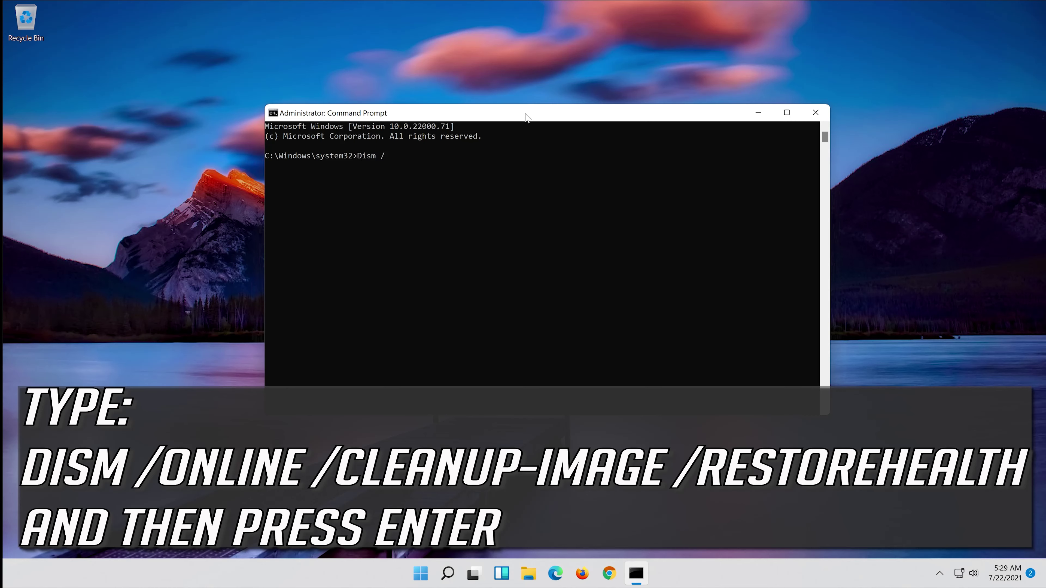
type("Online /Cleanup")
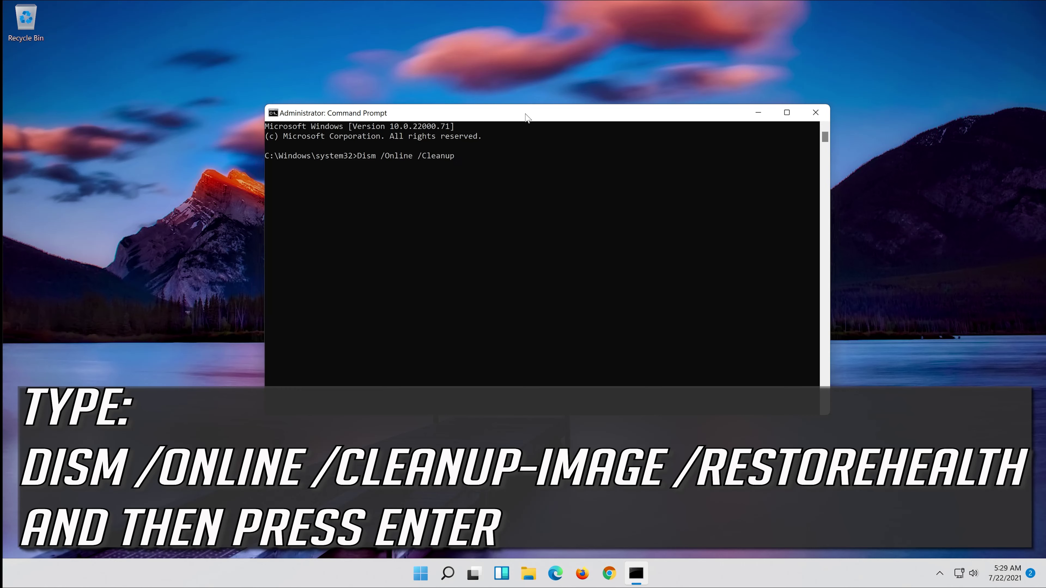